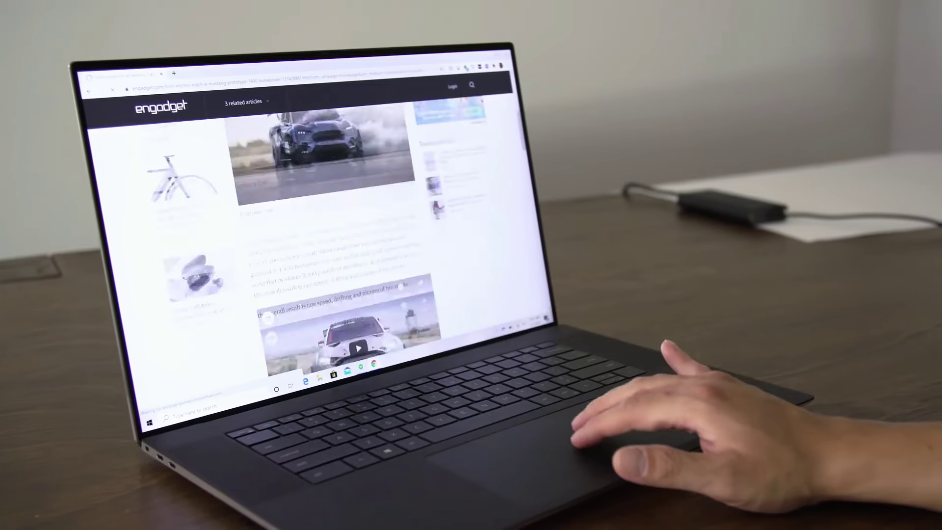
{"action": "scroll", "coordinate": [313, 228], "scroll_direction": "down", "scroll_amount": 3}
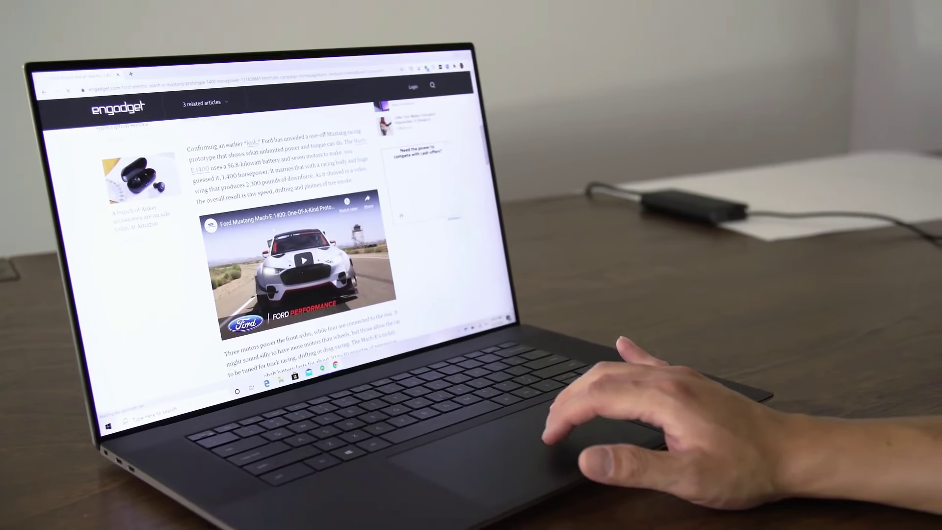